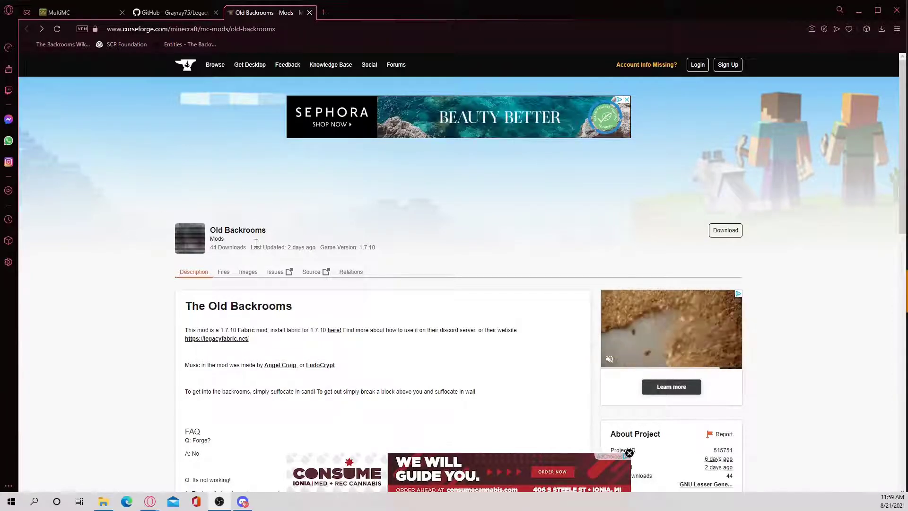
Review the description of the Old Backrooms mod on its CurseForge page
scroll(482, 355, "down", 4)
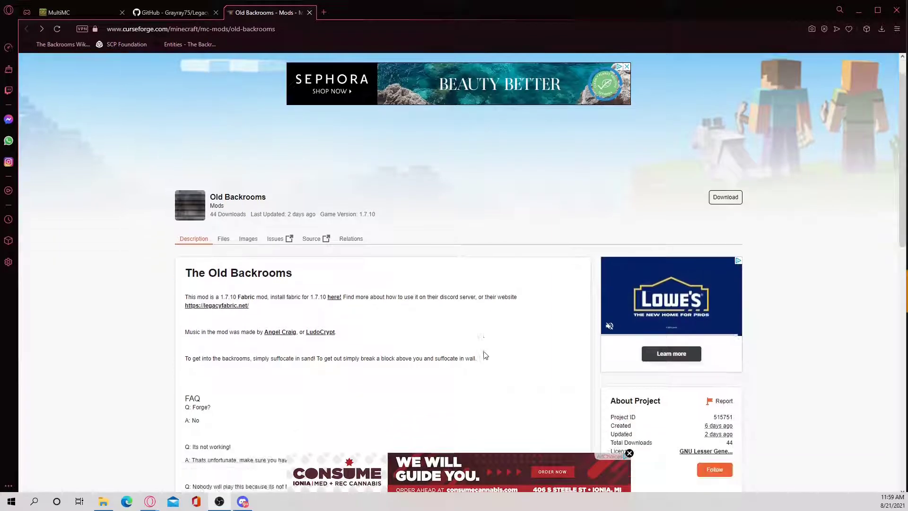
scroll(483, 354, "up", 3)
scroll(485, 354, "up", 1)
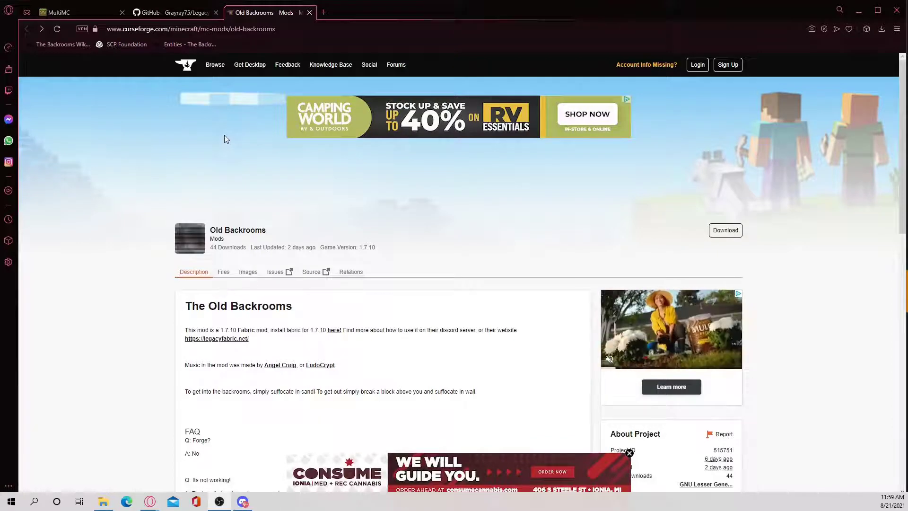
Examine the features and the Download & Install section on the MultiMC website
left_click(84, 12)
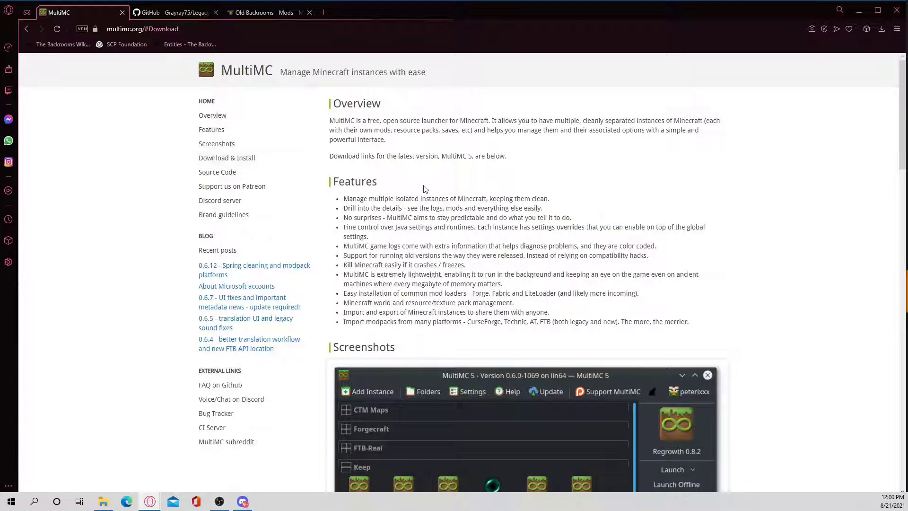
scroll(423, 188, "down", 8)
scroll(421, 195, "down", 3)
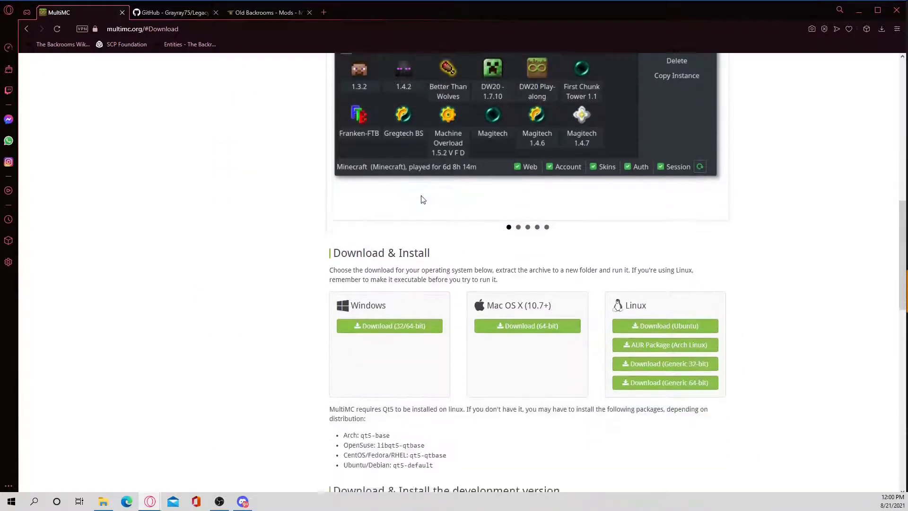
scroll(422, 198, "up", 10)
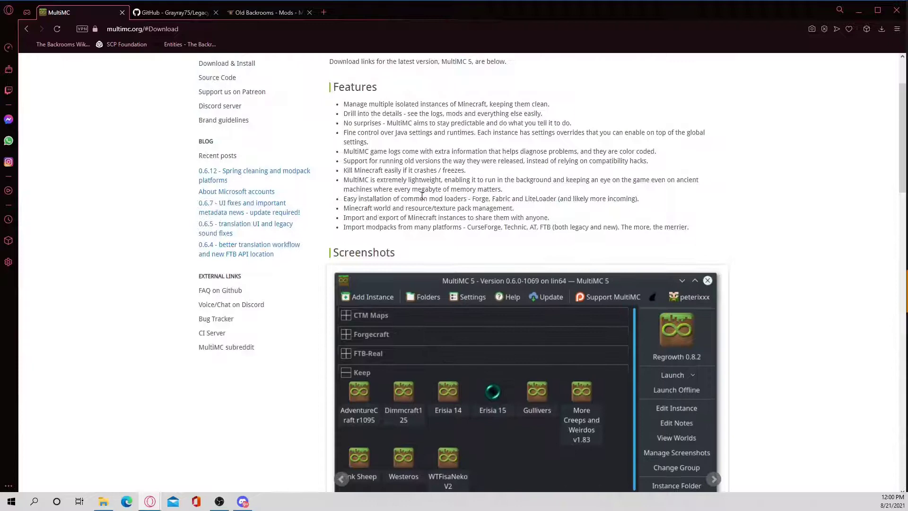
scroll(790, 321, "down", 7)
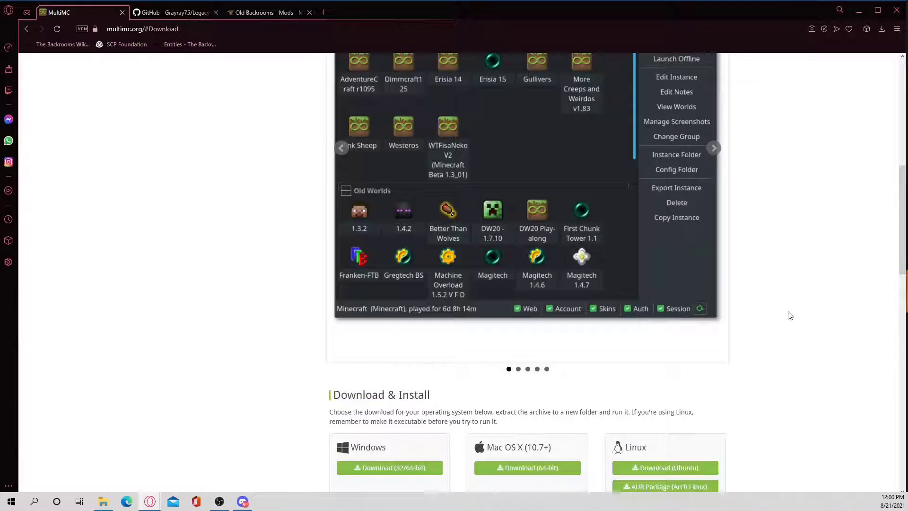
scroll(787, 313, "down", 4)
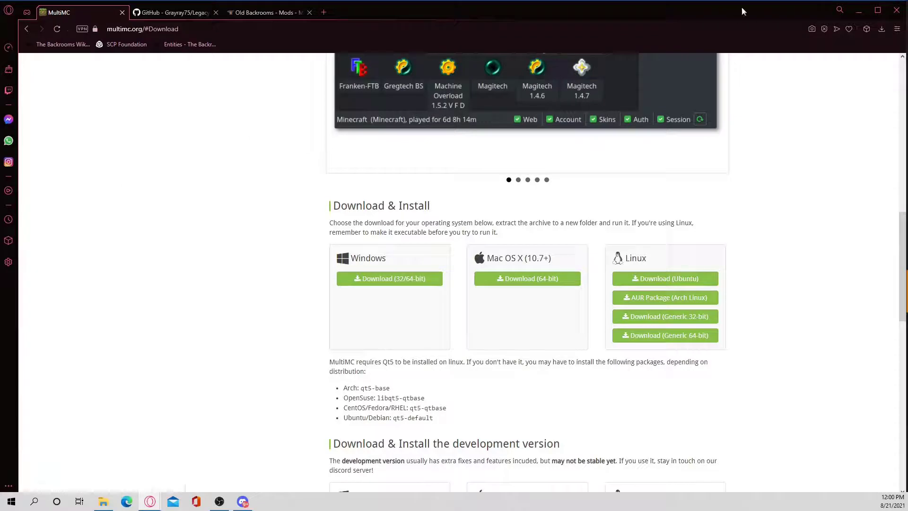
Minimize the browser and move the MultiMC folder away from the other desktop icons
left_click(857, 10)
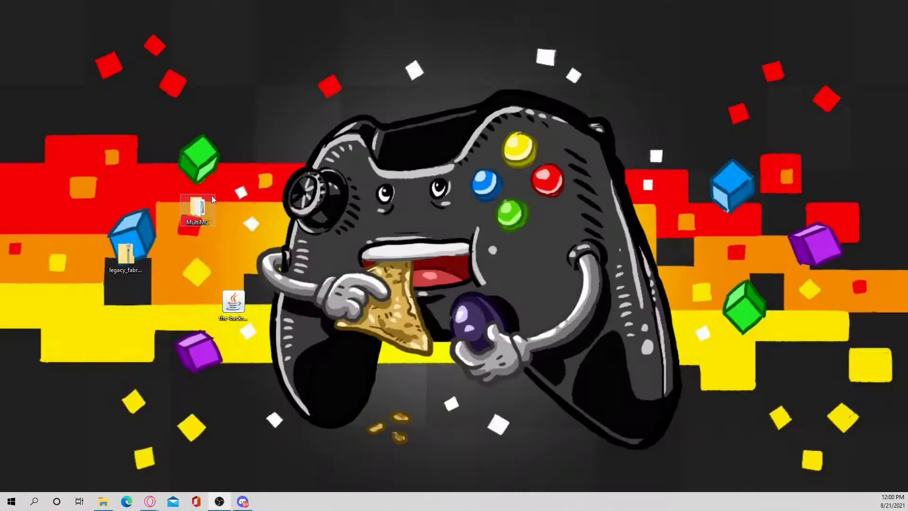
left_click_drag(205, 209, 355, 173)
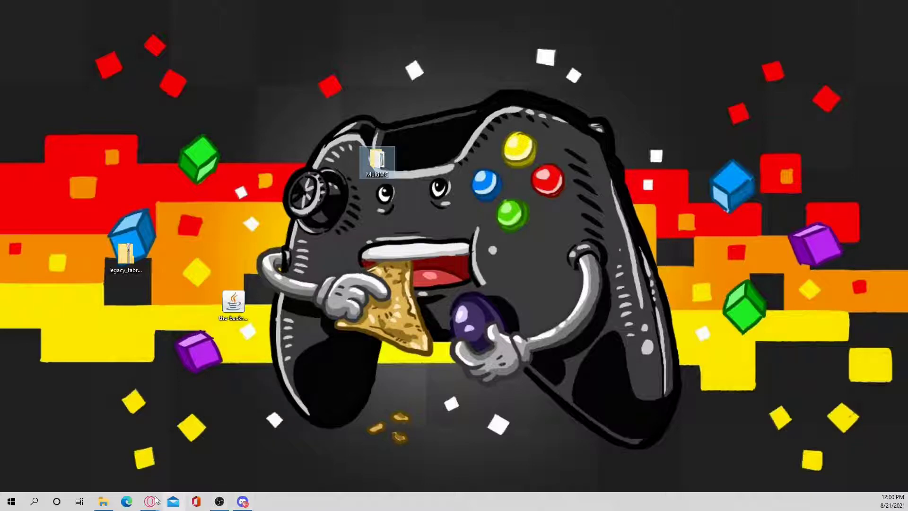
Switch back to the browser and examine the download list in the LegacyFabric-MultiMC repository on GitHub
mouse_move(156, 501)
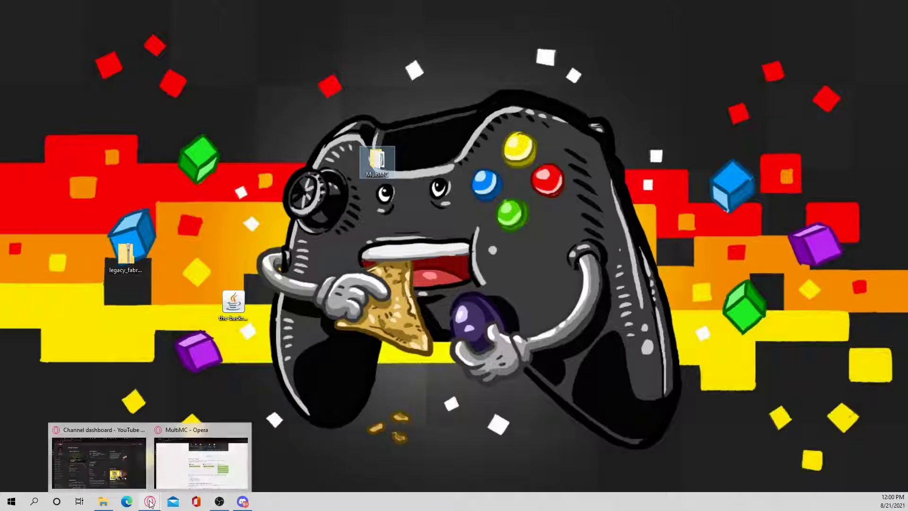
left_click(170, 475)
scroll(196, 224, "up", 10)
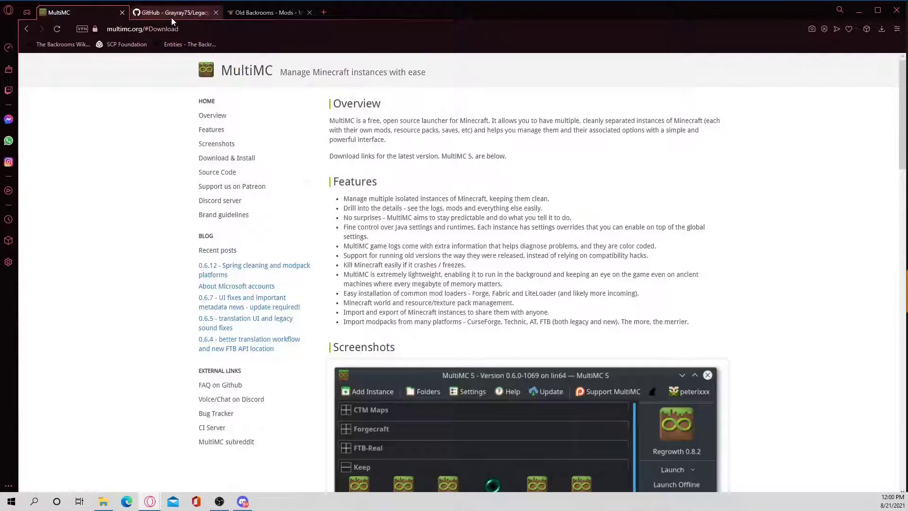
left_click(171, 18)
scroll(133, 204, "down", 1)
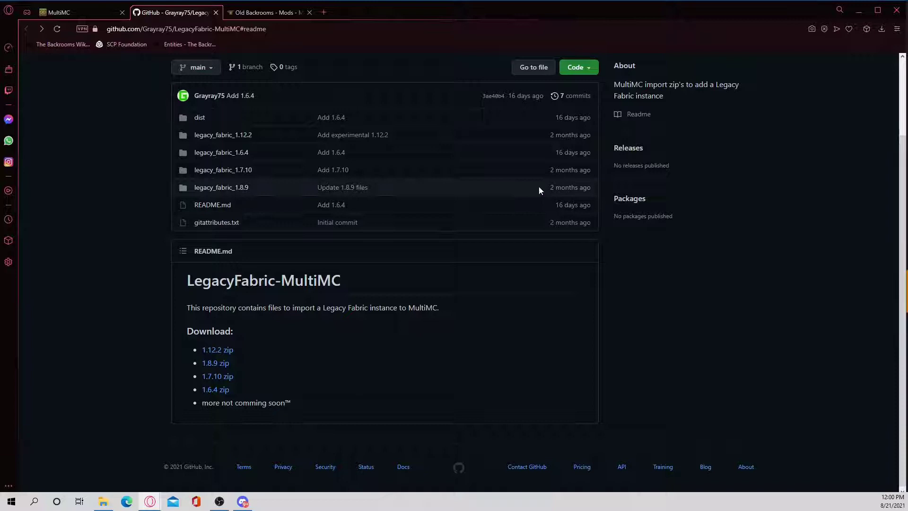
Return to the Old Backrooms mod page on CurseForge and look through it
left_click(272, 11)
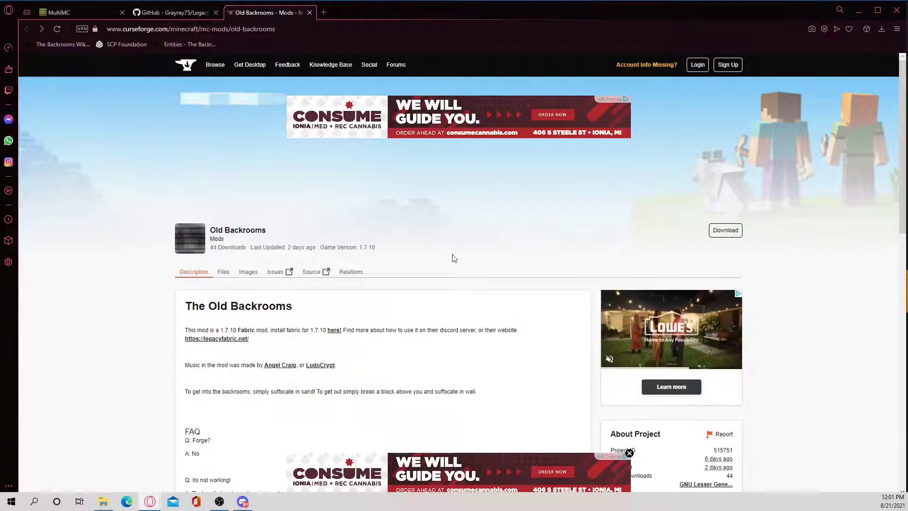
scroll(455, 257, "down", 4)
scroll(455, 257, "down", 3)
scroll(457, 257, "up", 7)
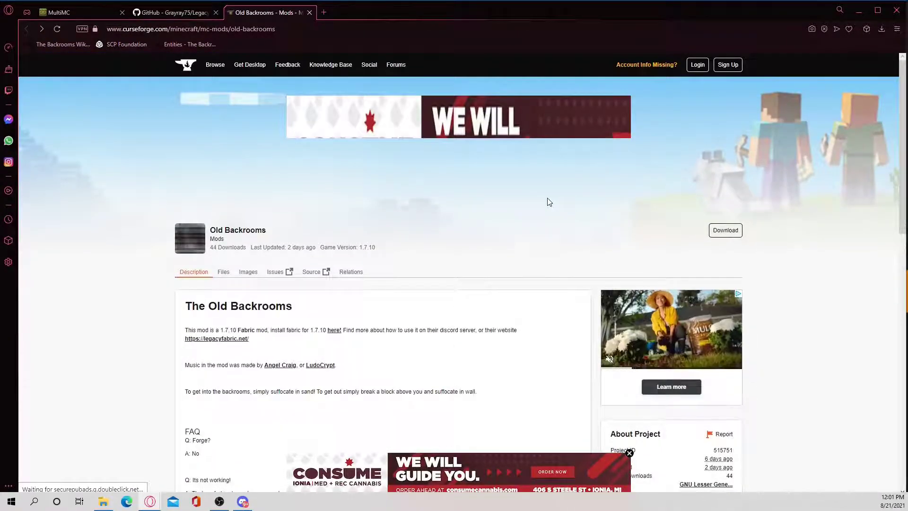
Minimize the browser and group the legacy_fabric zip, the backrooms mod file and the MultiMC folder together on the desktop
left_click(863, 9)
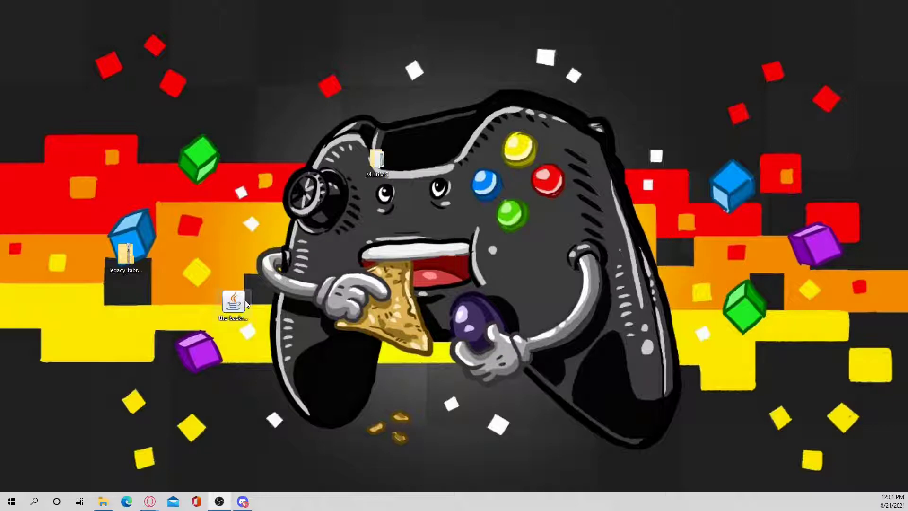
left_click_drag(240, 252, 248, 201)
left_click_drag(133, 263, 160, 181)
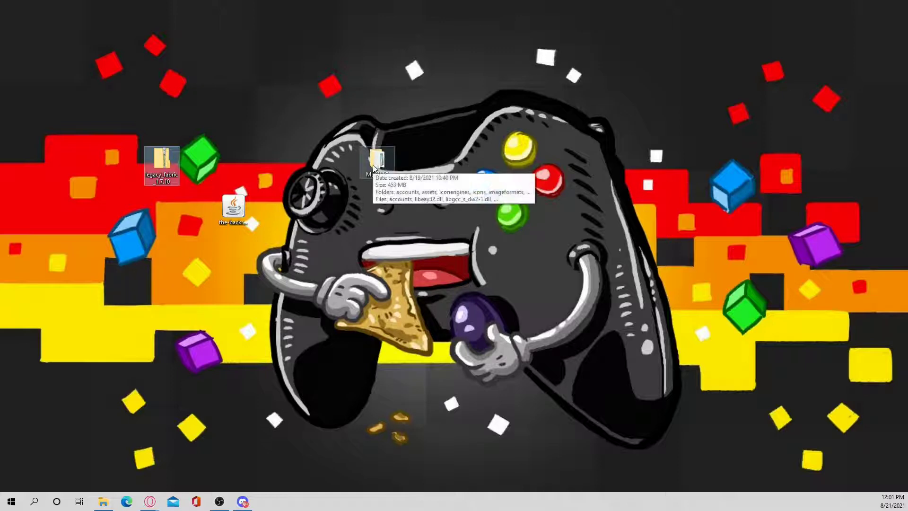
left_click_drag(374, 163, 274, 162)
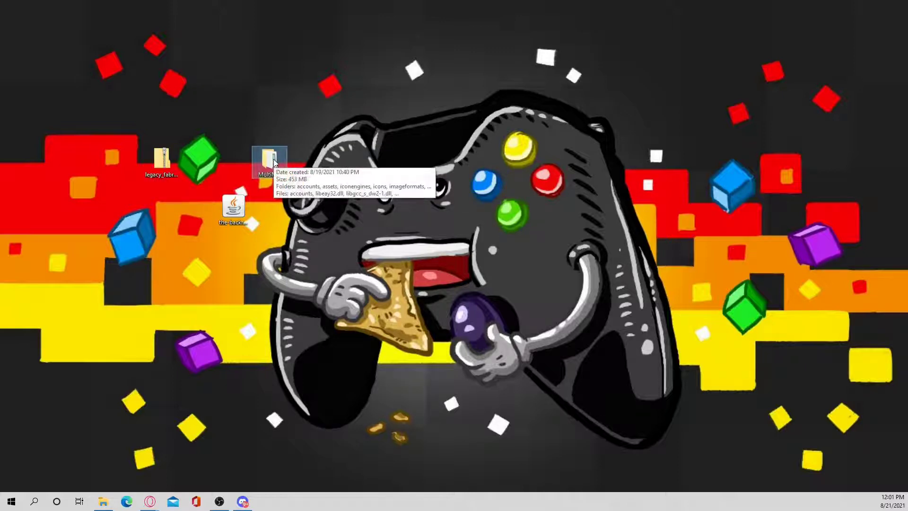
Open the MultiMC folder from the desktop and launch the MultiMC application in it
double_click(273, 162)
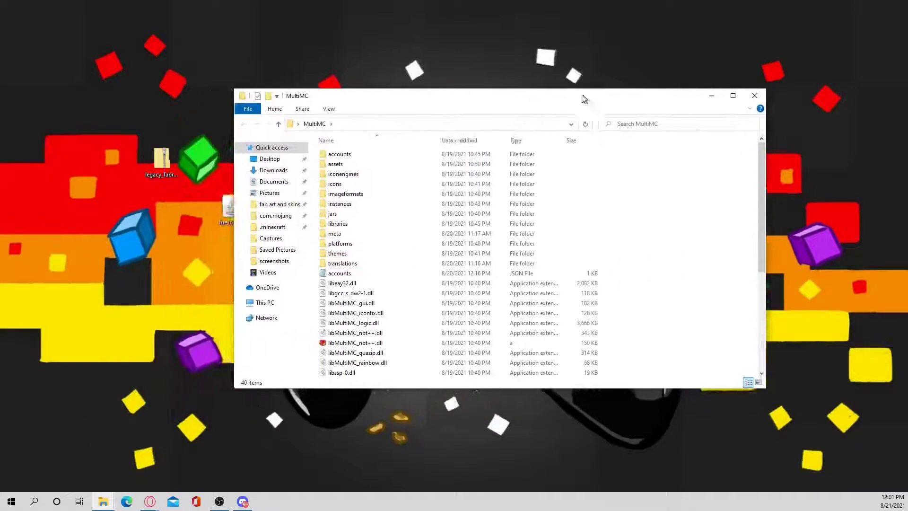
mouse_move(584, 99)
left_mouse_down()
mouse_move(652, 97)
mouse_move(577, 89)
left_mouse_up()
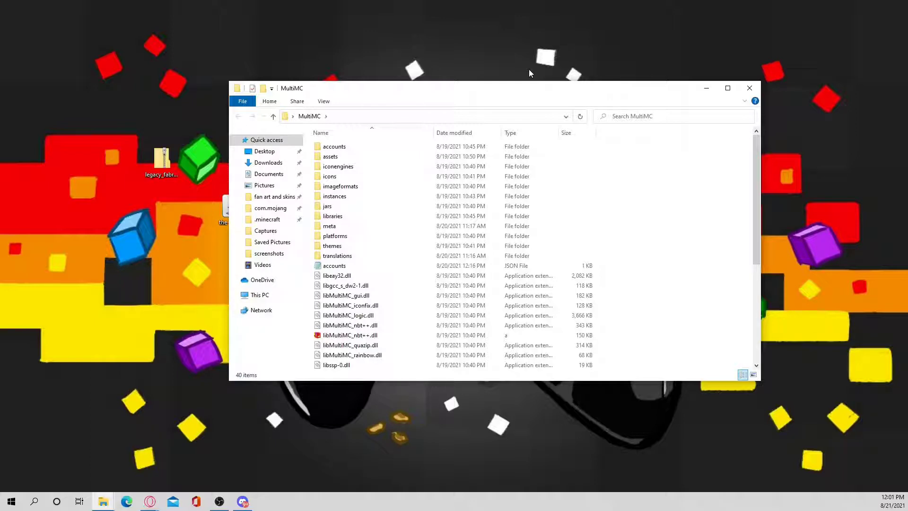
scroll(431, 235, "down", 6)
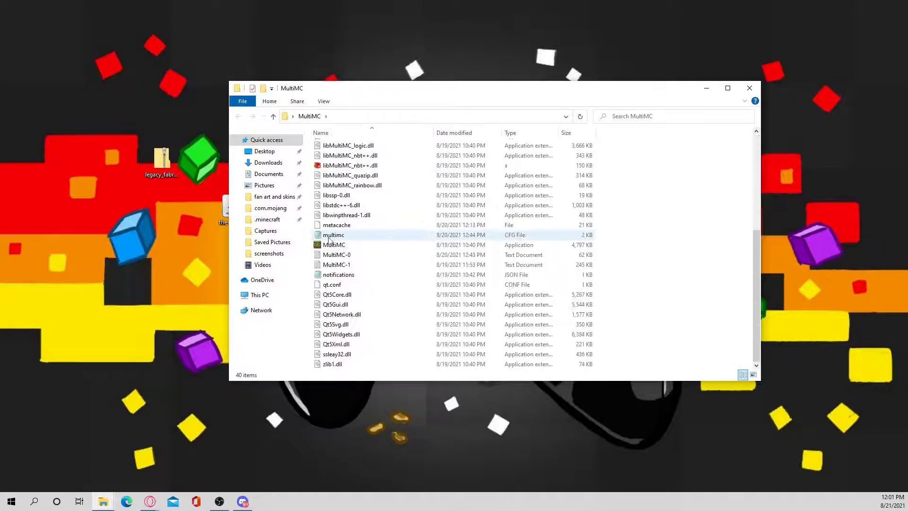
scroll(370, 254, "up", 4)
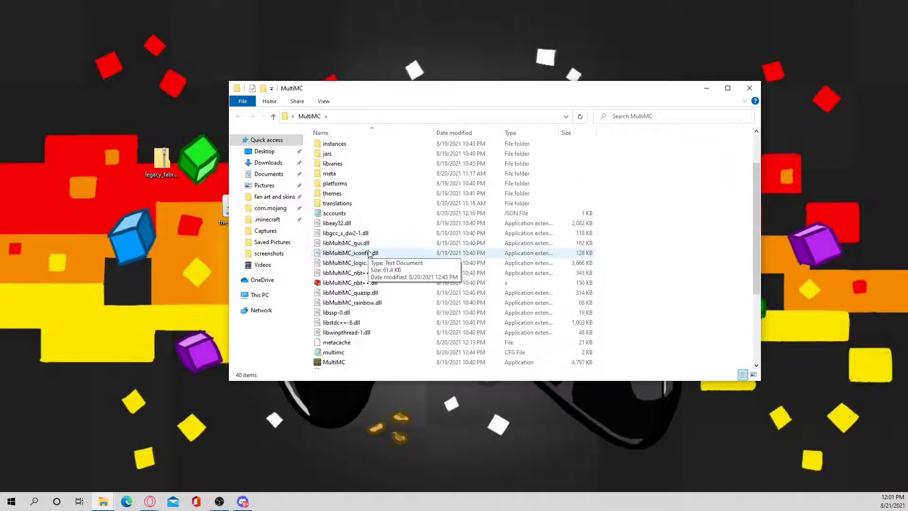
scroll(369, 254, "up", 3)
scroll(368, 253, "down", 6)
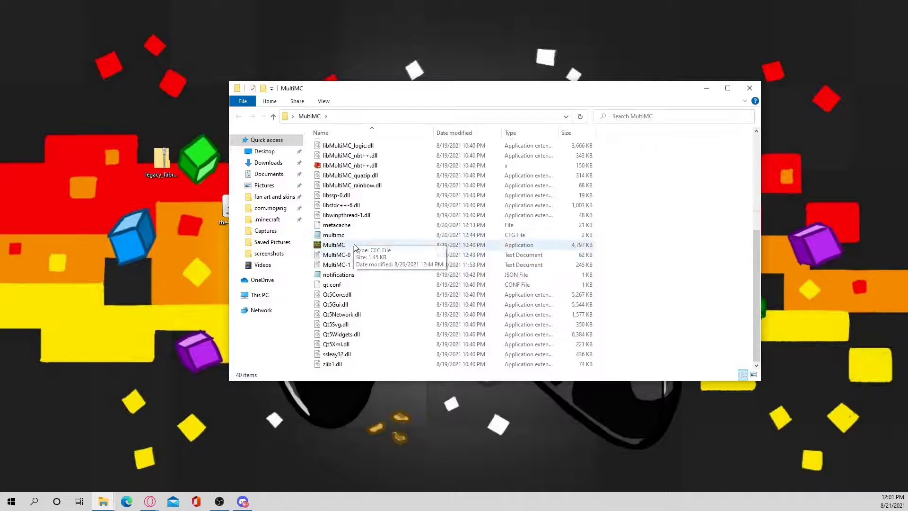
double_click(355, 246)
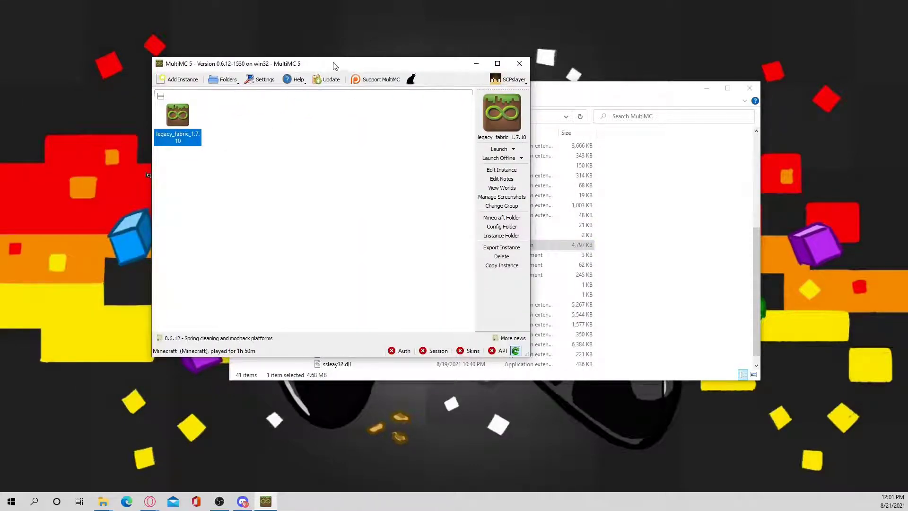
Move the MultiMC window clear of the desktop icons and select the legacy_fabric_1.7.10 zip on the desktop
left_click_drag(335, 64, 386, 56)
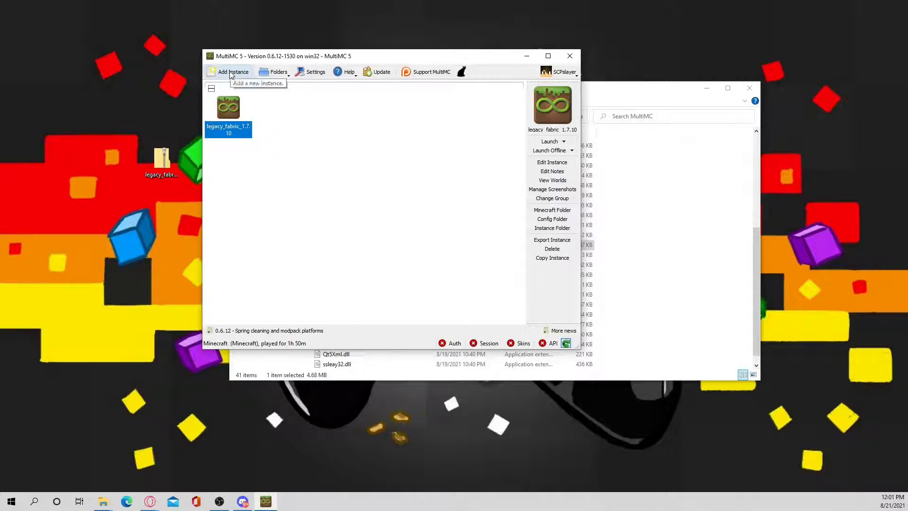
left_click_drag(265, 56, 316, 53)
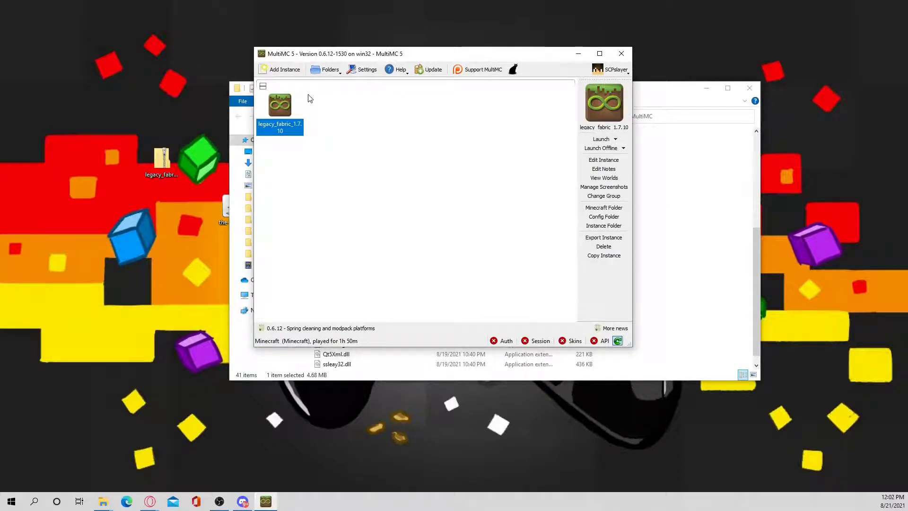
mouse_move(163, 153)
left_mouse_down()
mouse_move(144, 142)
mouse_move(181, 140)
mouse_move(166, 127)
mouse_move(132, 130)
mouse_move(158, 146)
left_mouse_up()
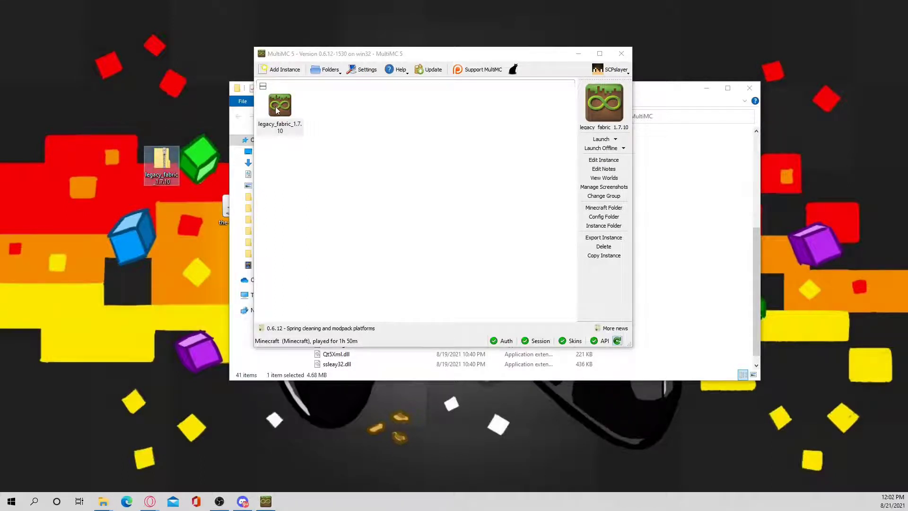
Start adding a new instance in MultiMC and set its source to Import from zip
left_click(285, 69)
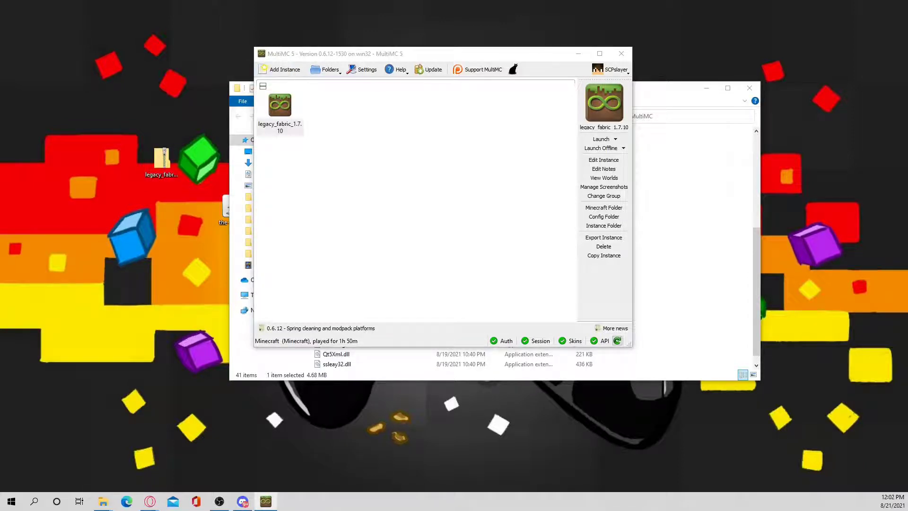
left_click_drag(188, 126, 553, 105)
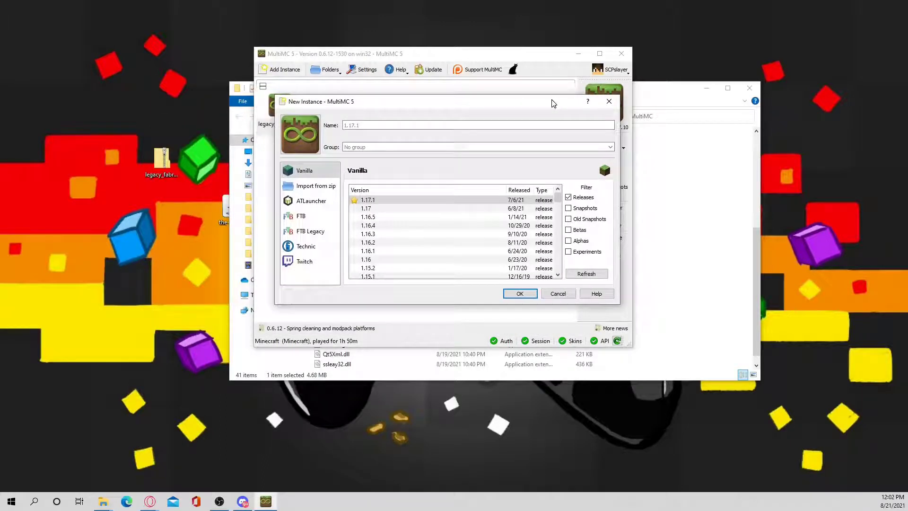
left_click_drag(470, 103, 509, 83)
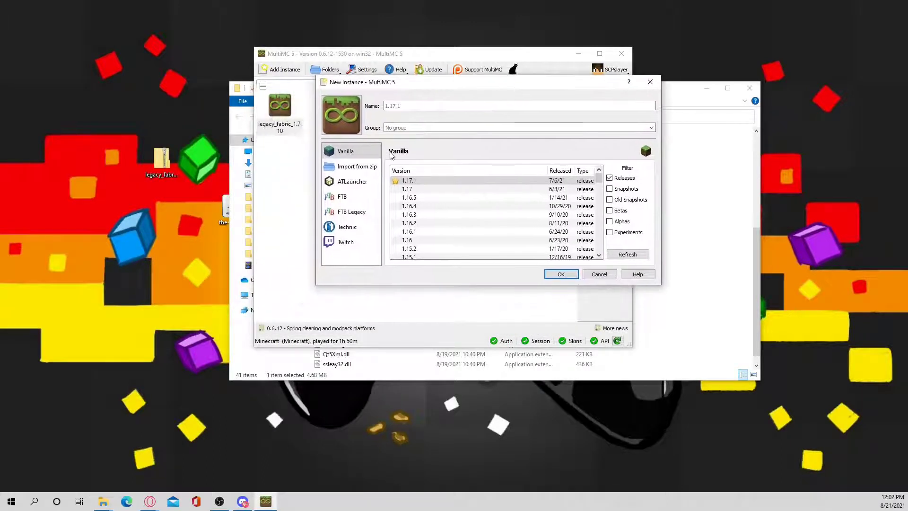
left_click(347, 169)
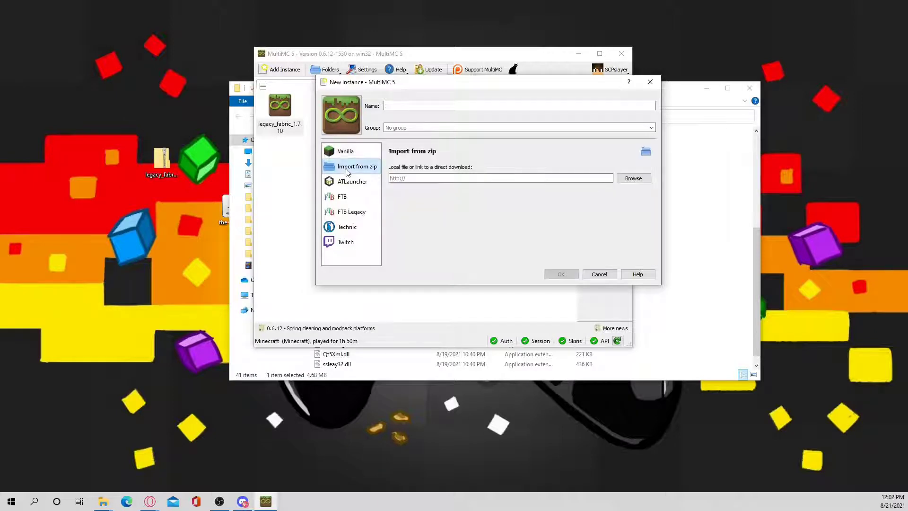
Look through the Desktop folder for the legacy_fabric_1.7.10 zip as the modpack to import, and cancel the new instance
left_click(633, 183)
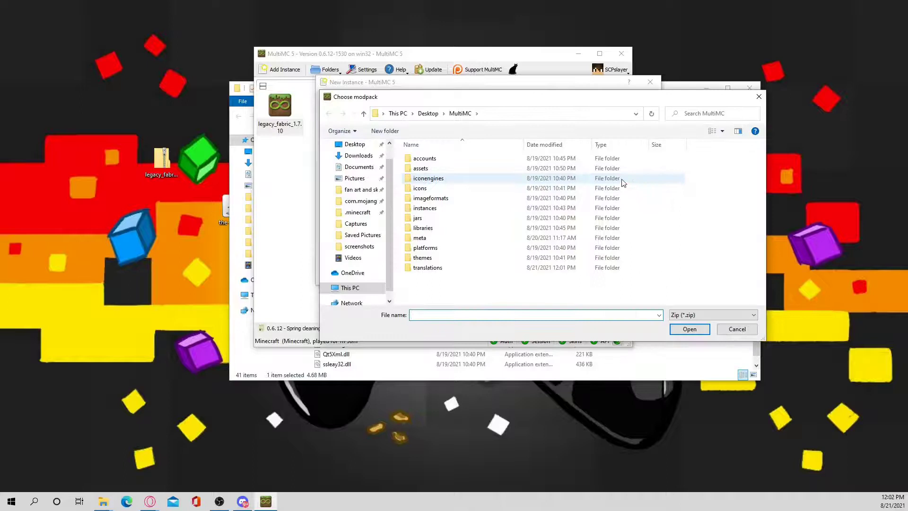
left_click_drag(462, 100, 453, 73)
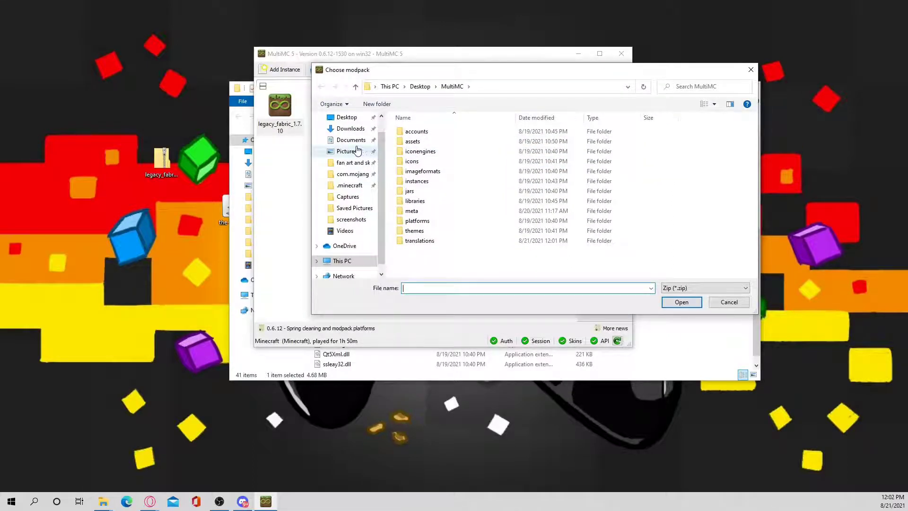
left_click(349, 118)
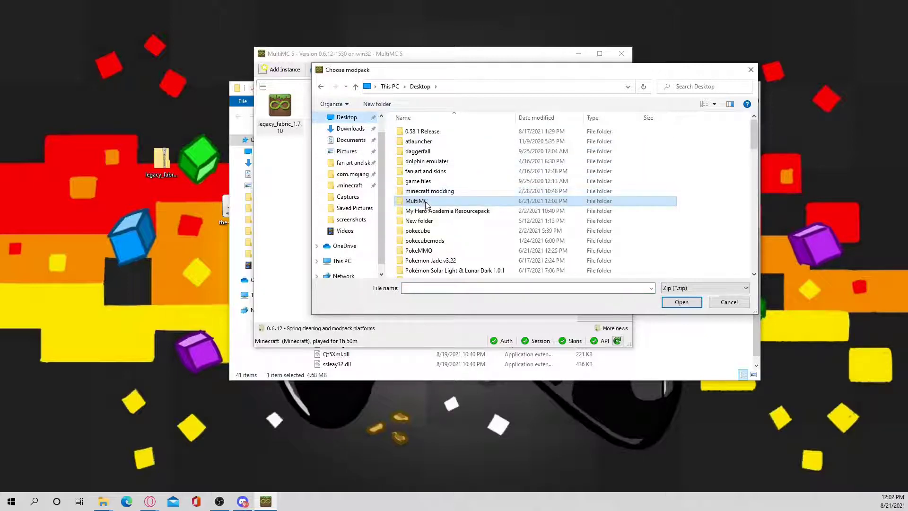
scroll(449, 207, "down", 7)
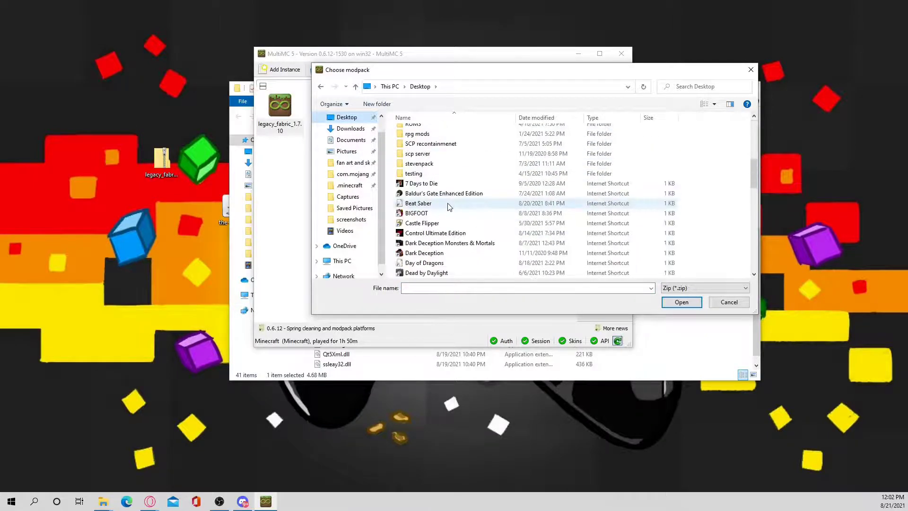
scroll(448, 207, "down", 9)
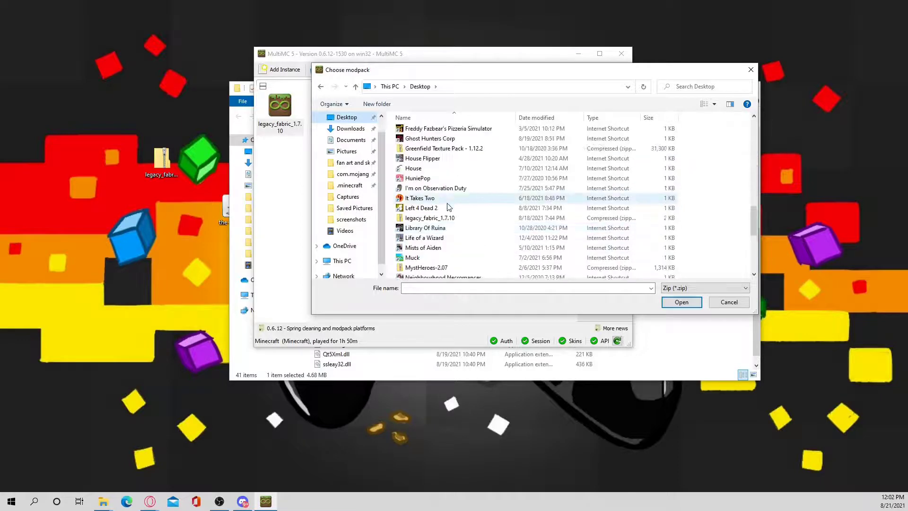
scroll(448, 206, "up", 1)
scroll(449, 203, "down", 6)
scroll(449, 195, "up", 3)
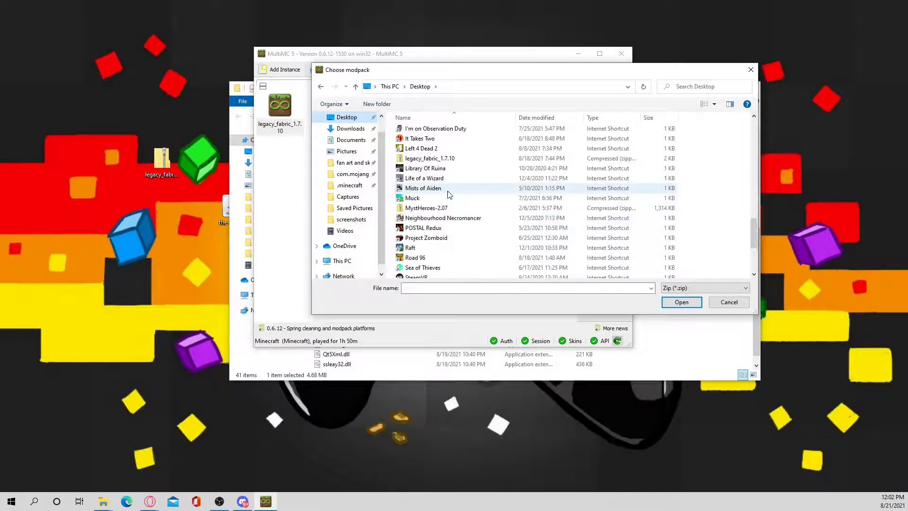
scroll(449, 211, "down", 4)
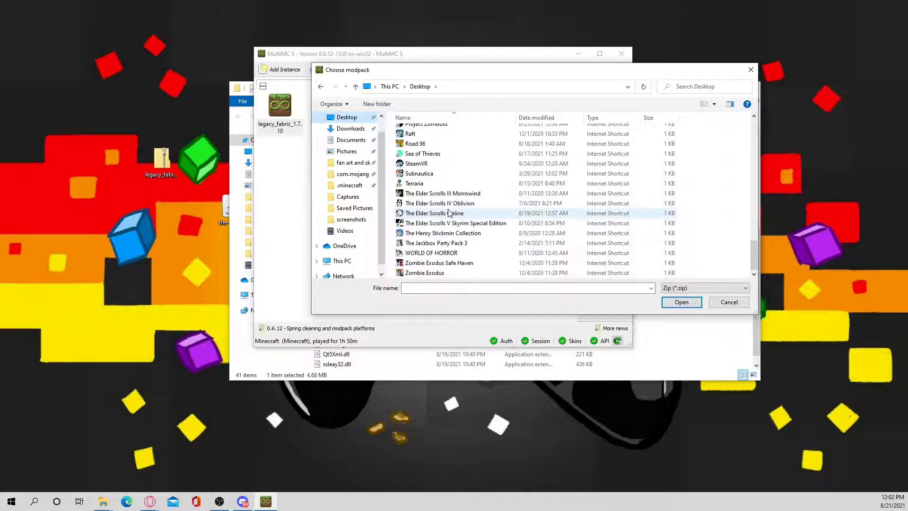
scroll(448, 213, "up", 6)
scroll(448, 213, "down", 6)
scroll(448, 215, "up", 8)
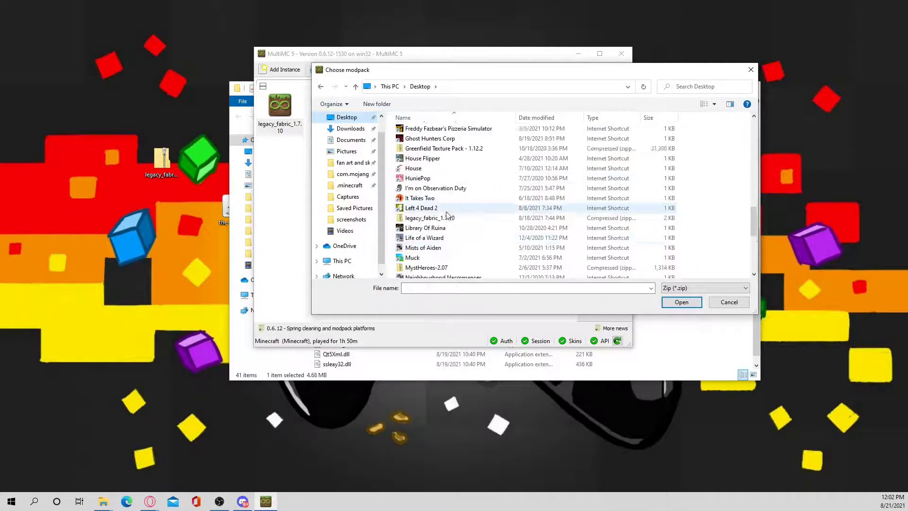
scroll(448, 215, "up", 10)
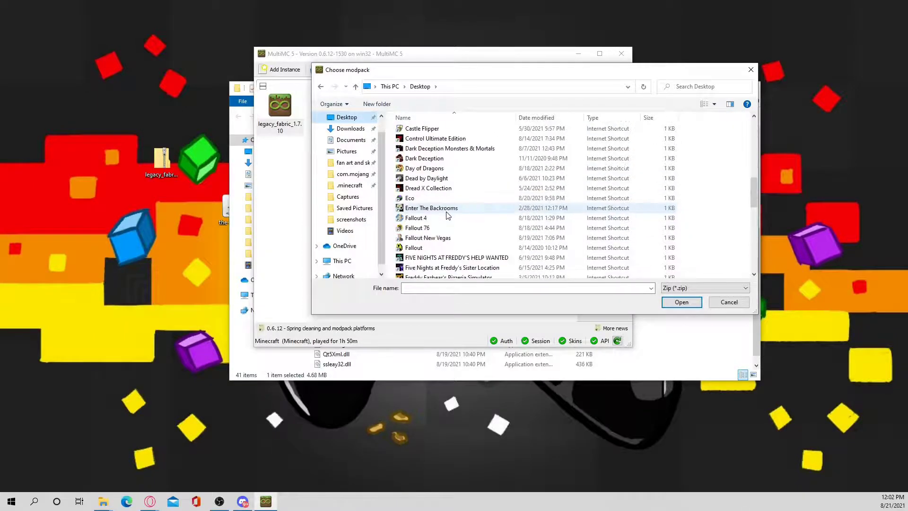
scroll(449, 215, "down", 6)
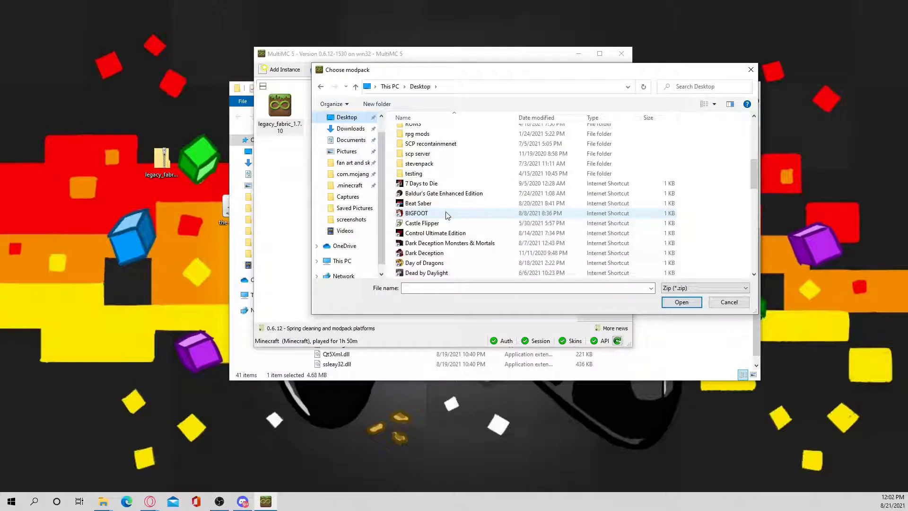
scroll(448, 215, "up", 6)
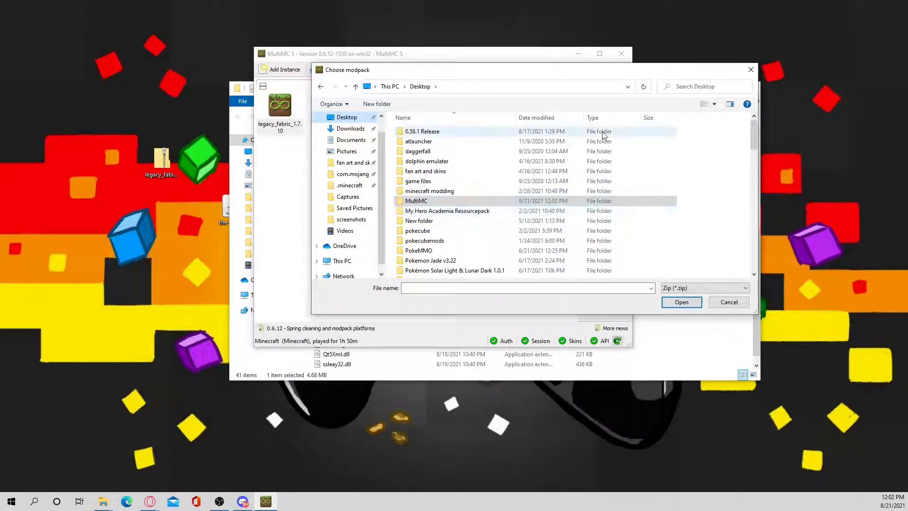
left_click(752, 70)
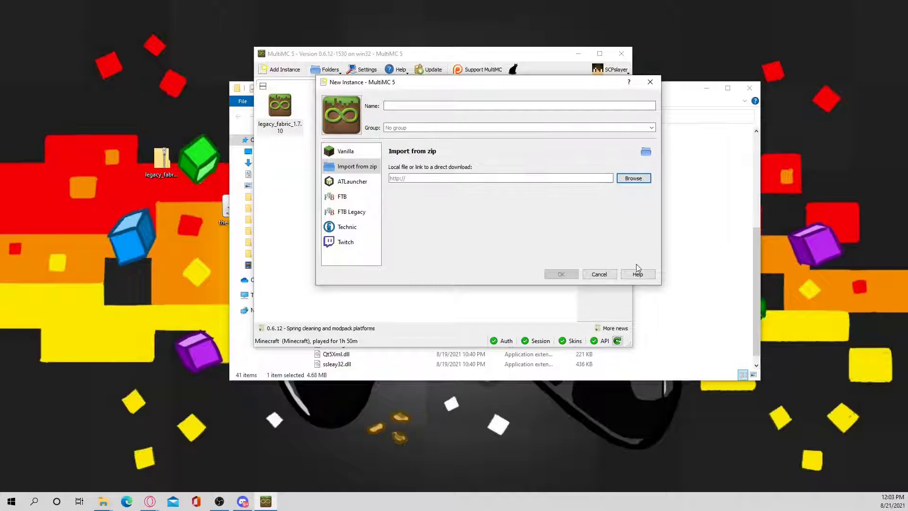
left_click(594, 272)
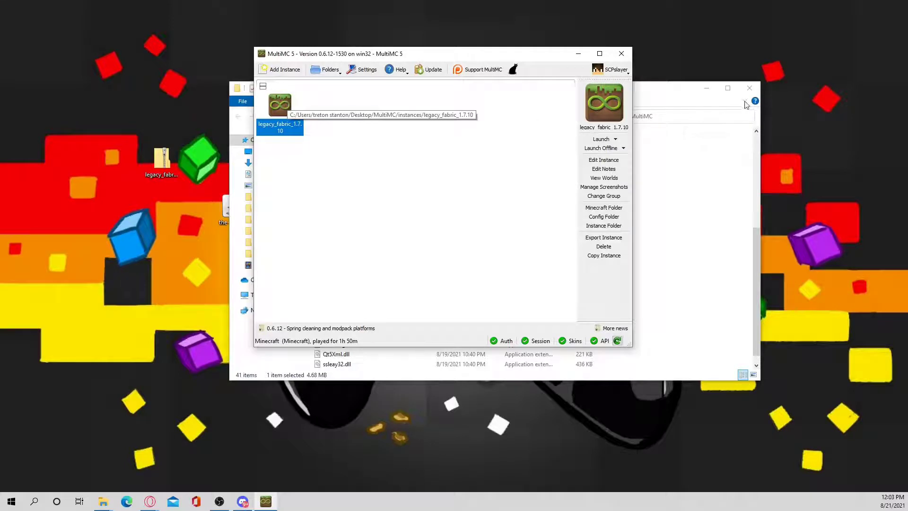
In the MultiMC folder window, open the mods folder under instances, legacy_fabric_1.7.10, .minecraft
left_click(649, 94)
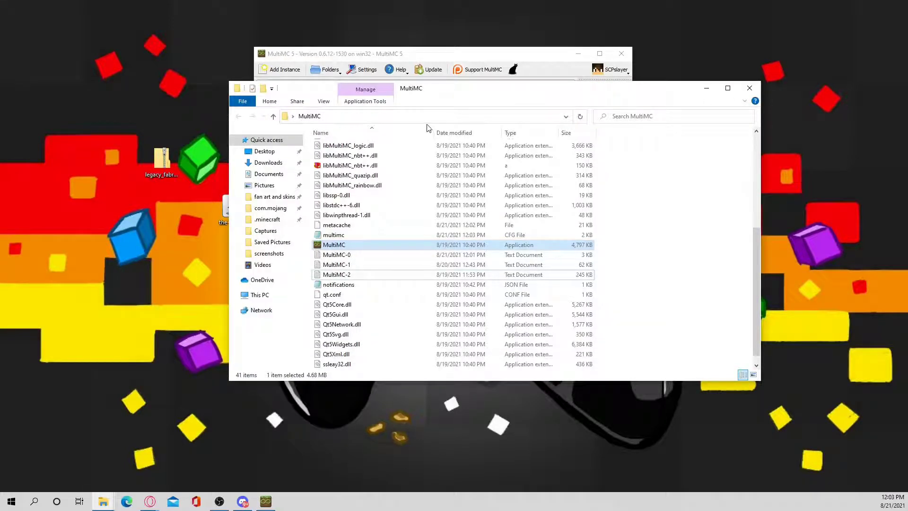
scroll(375, 185, "up", 6)
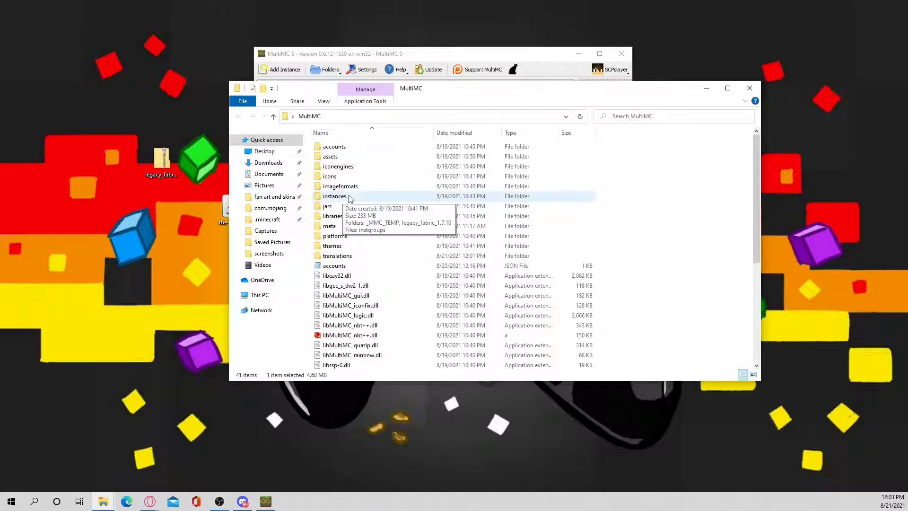
double_click(348, 196)
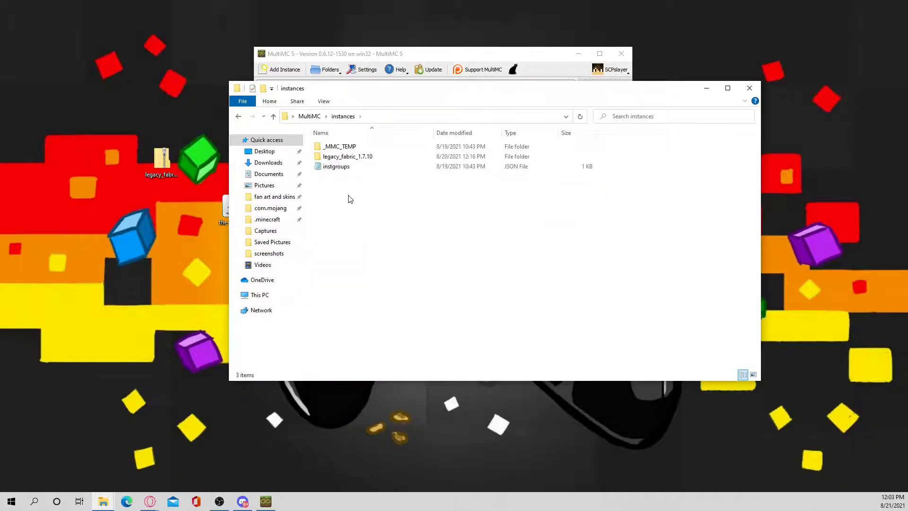
double_click(350, 157)
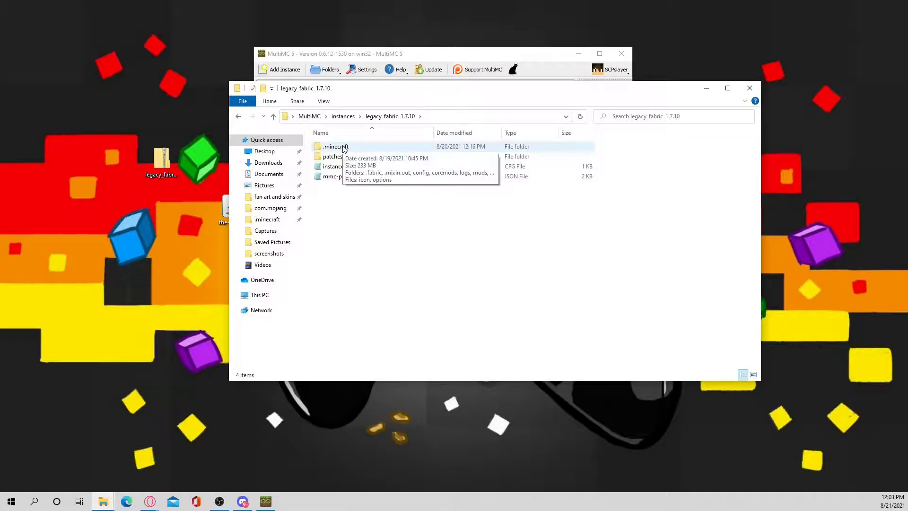
double_click(344, 149)
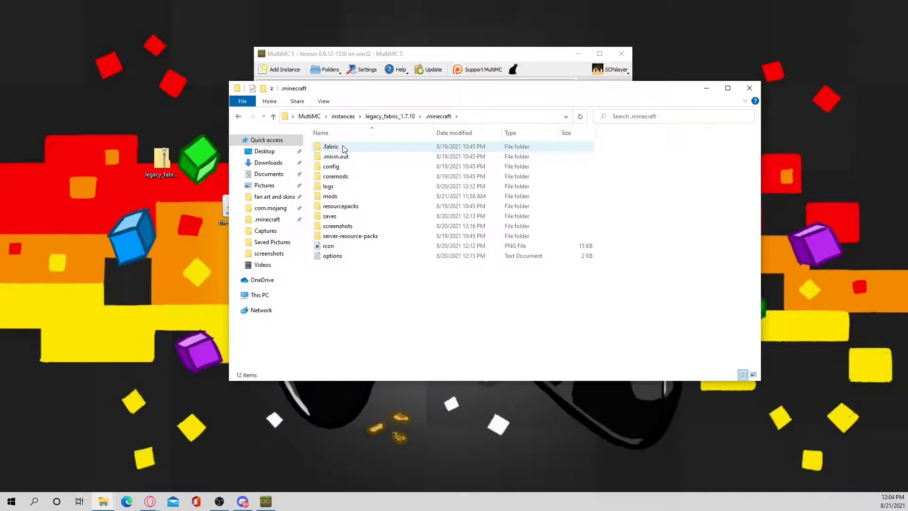
double_click(331, 197)
Move the backrooms mod jar file from the desktop into the instance's empty mods folder
left_click_drag(221, 207, 199, 207)
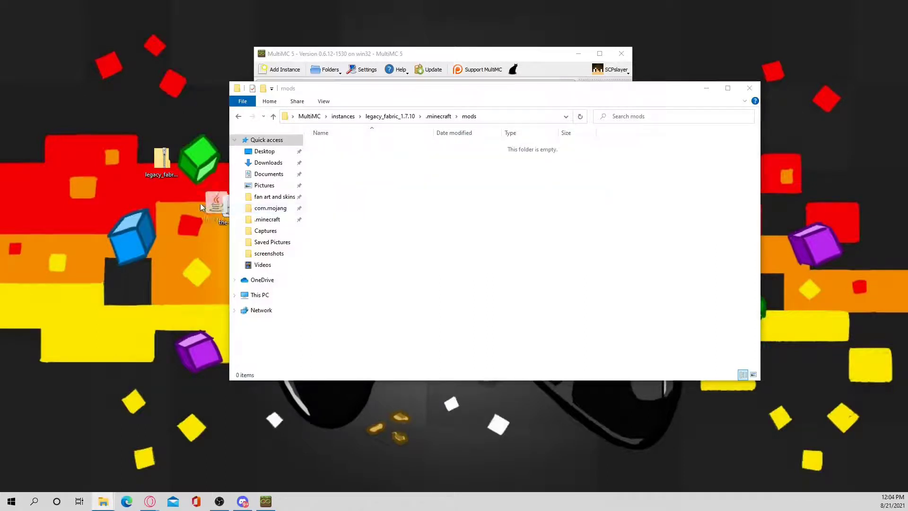
left_click_drag(137, 227, 390, 228)
left_click(392, 231)
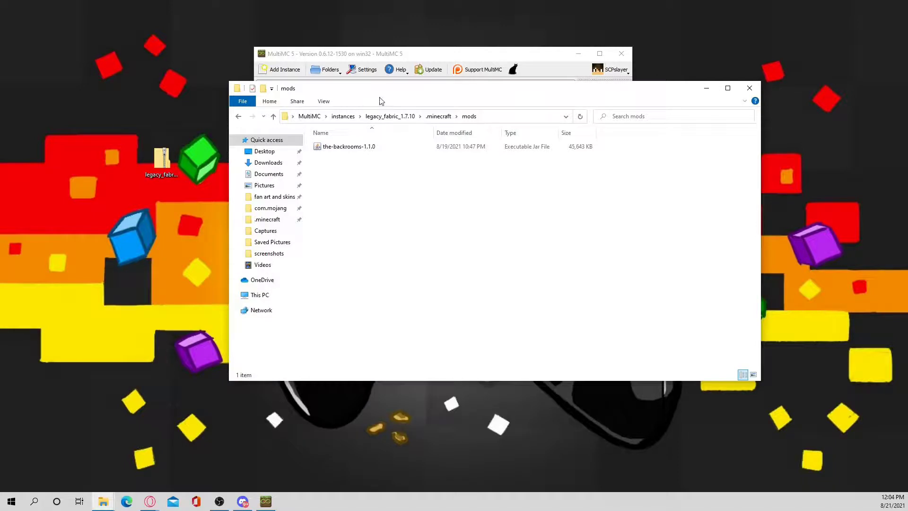
Uncover the MultiMC window, launch the legacy_fabric_1.7.10 instance and reposition the Minecraft window on the desktop
left_click_drag(389, 92, 339, 194)
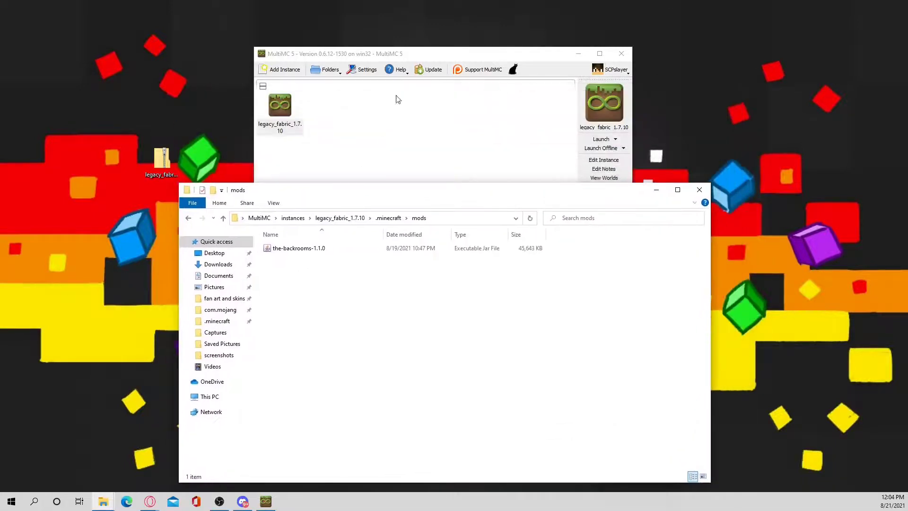
left_click(301, 115)
double_click(285, 112)
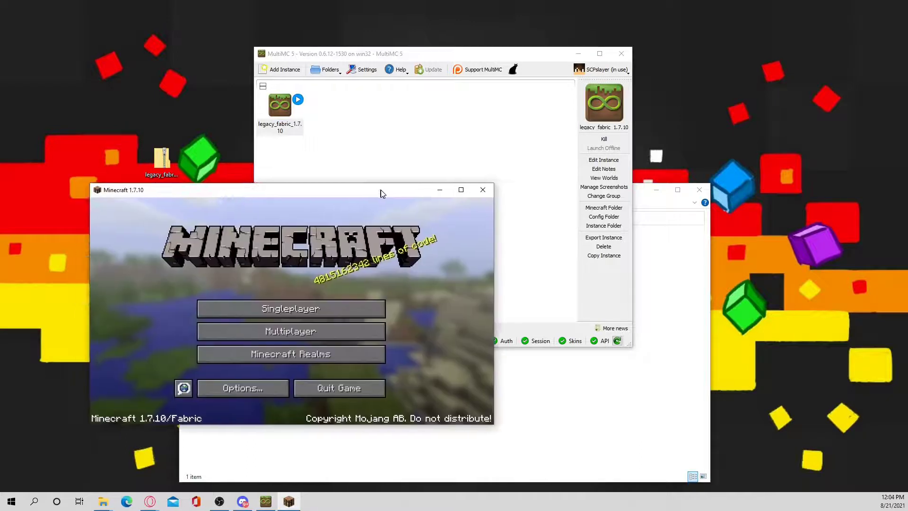
left_click_drag(383, 190, 461, 131)
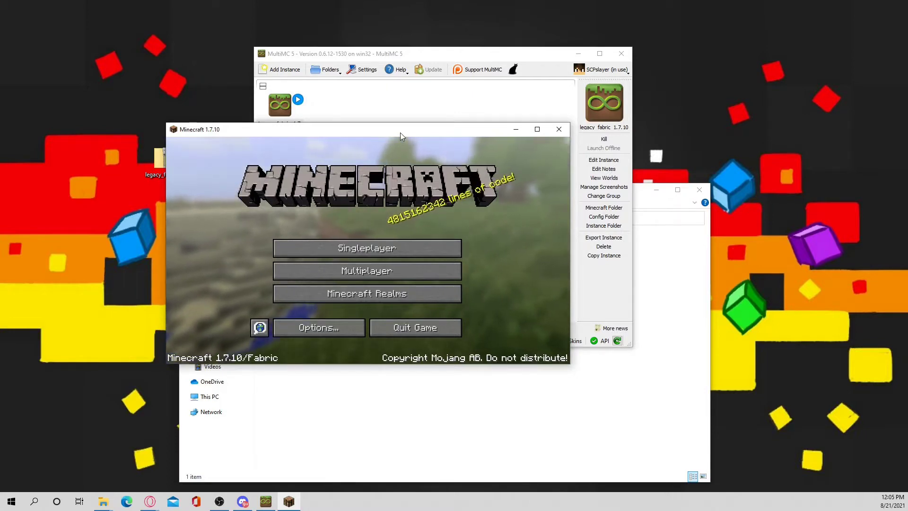
left_click_drag(400, 132, 377, 100)
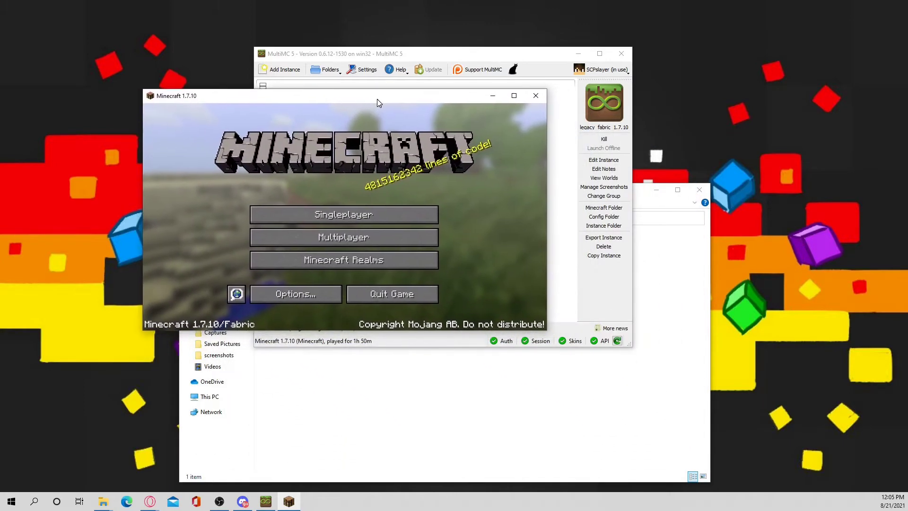